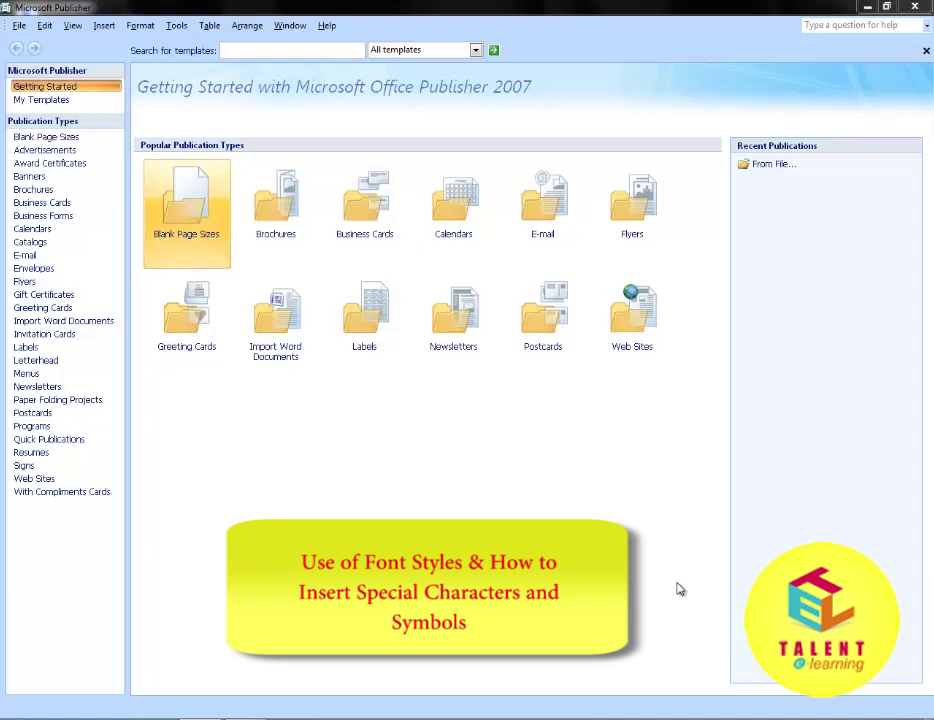
Create a new letterhead publication from the Arrows design.
key(Down)
key(Right)
key(Right)
key(Right)
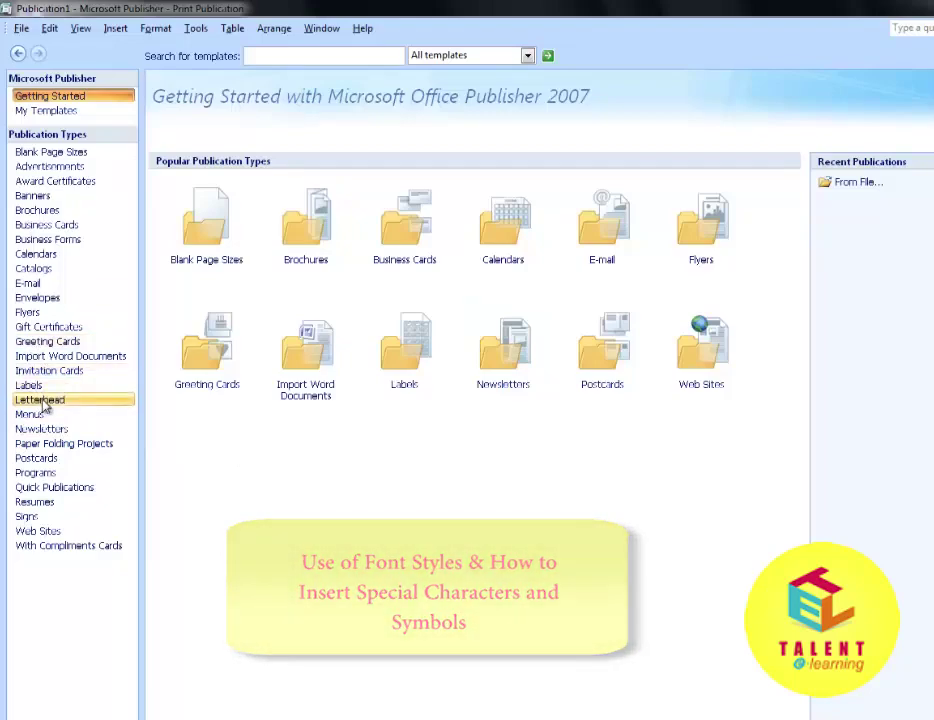
click(42, 394)
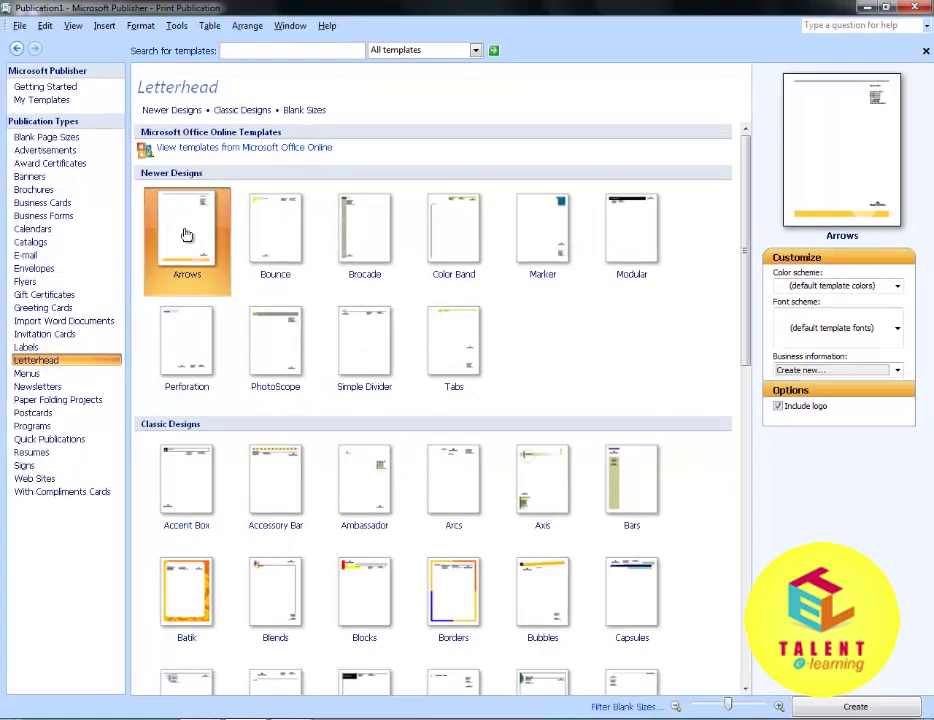
double_click(187, 234)
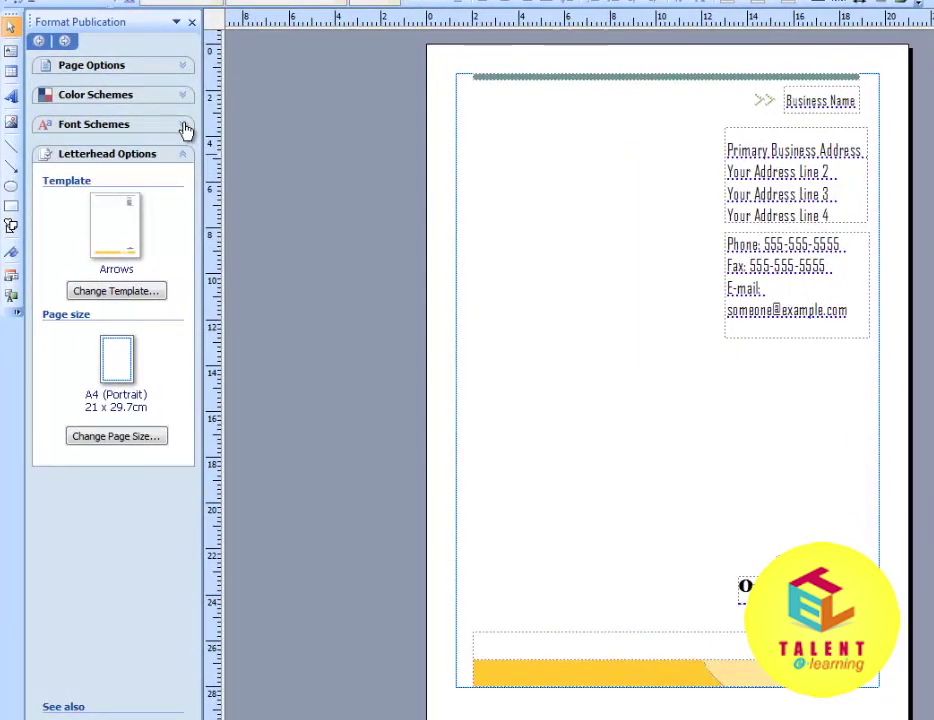
Try the Capital font scheme on the letterhead, apply the Deckle font scheme instead, and open the new font scheme settings.
click(185, 130)
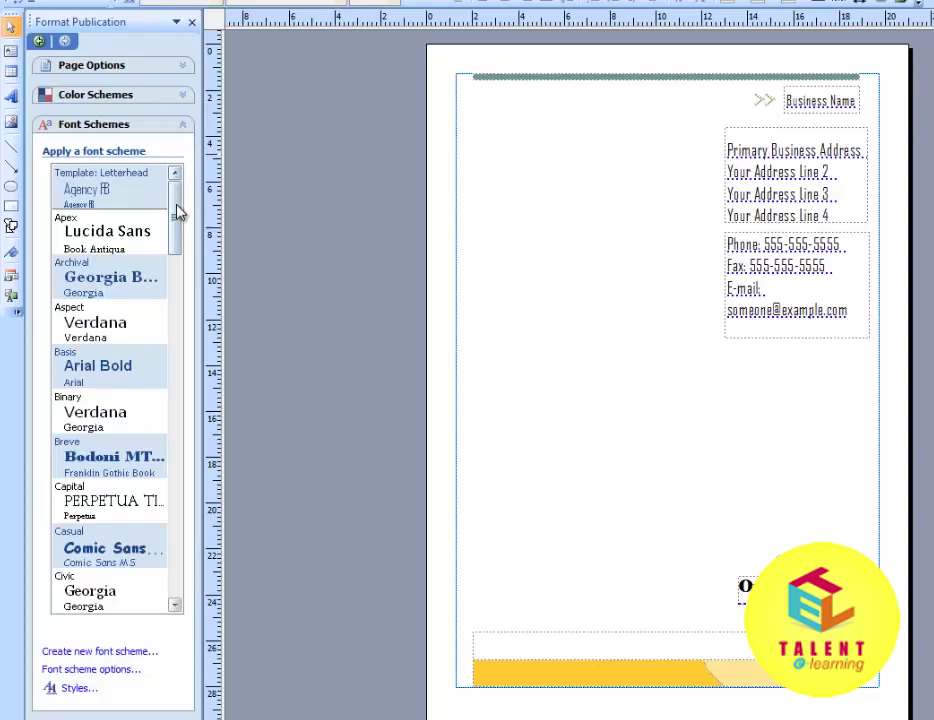
drag(176, 212, 176, 230)
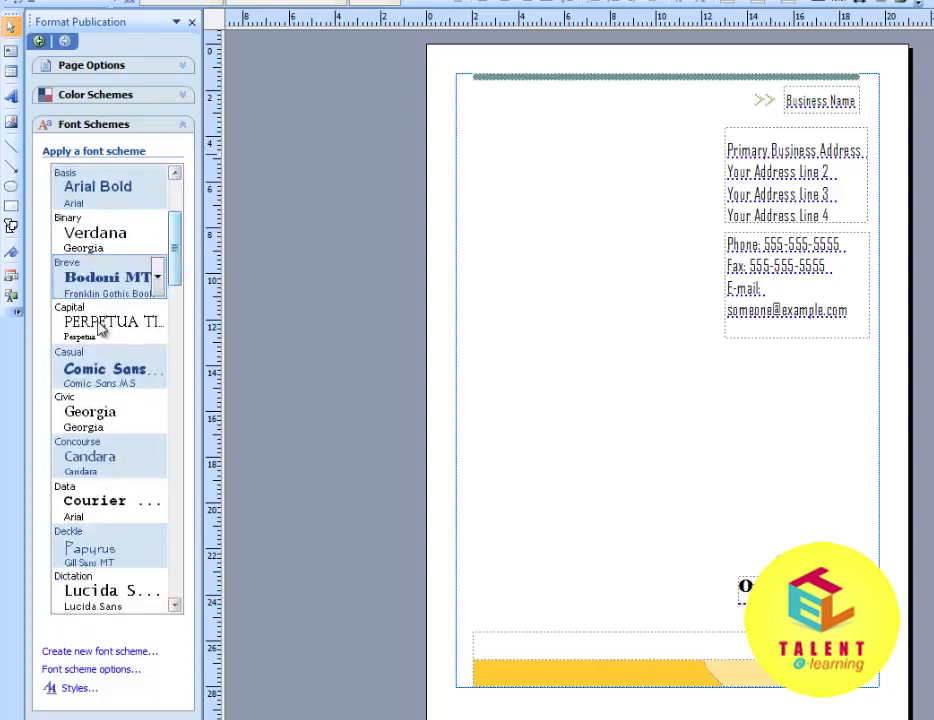
click(97, 333)
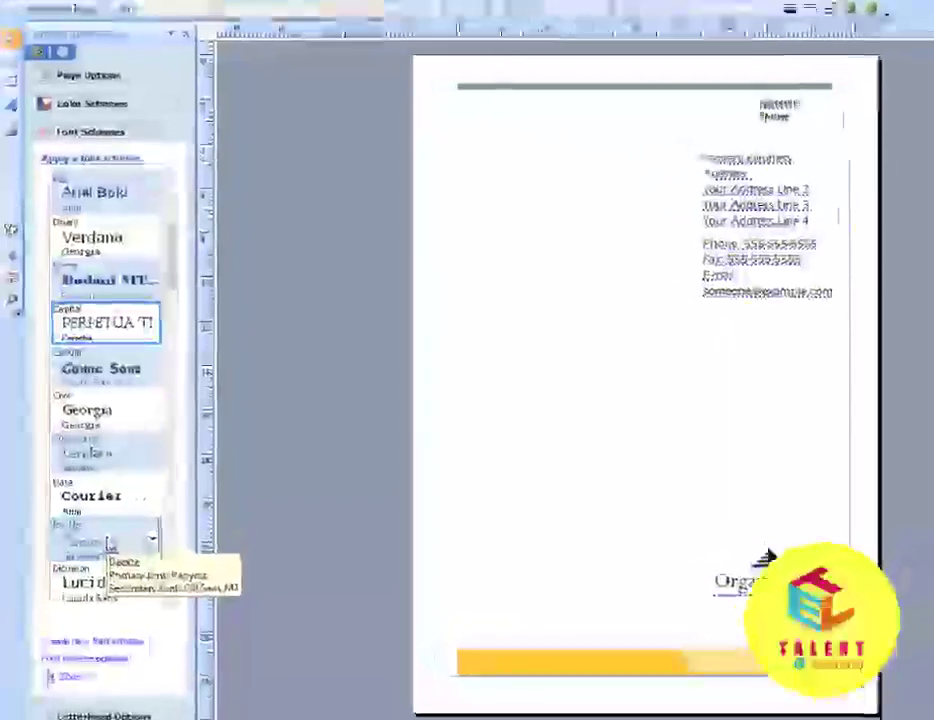
click(110, 545)
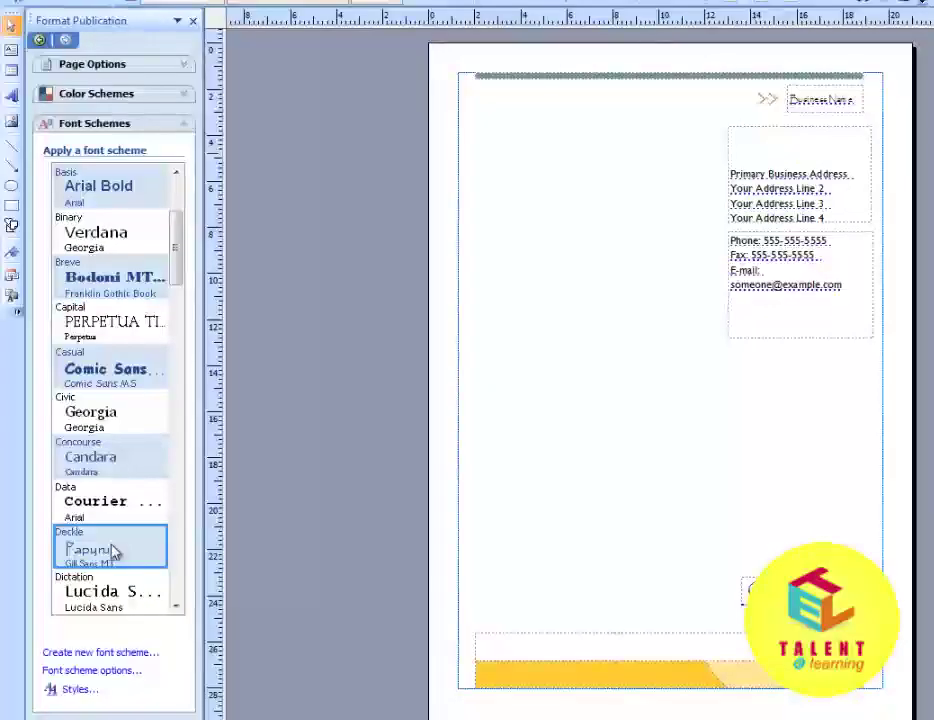
click(100, 657)
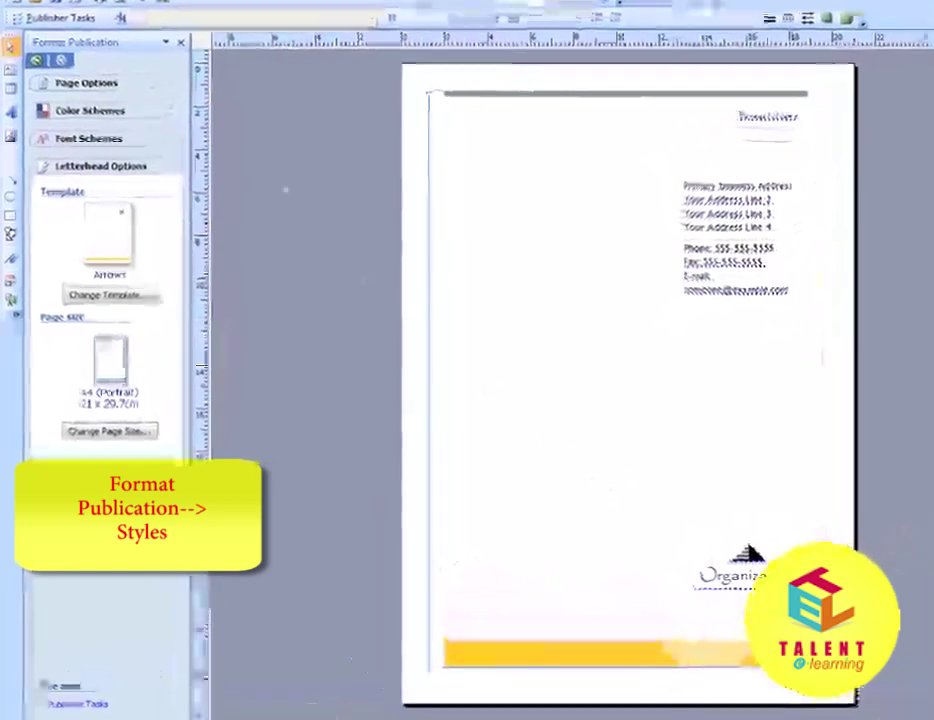
Display the publication's text styles and look through the available formatting.
click(168, 41)
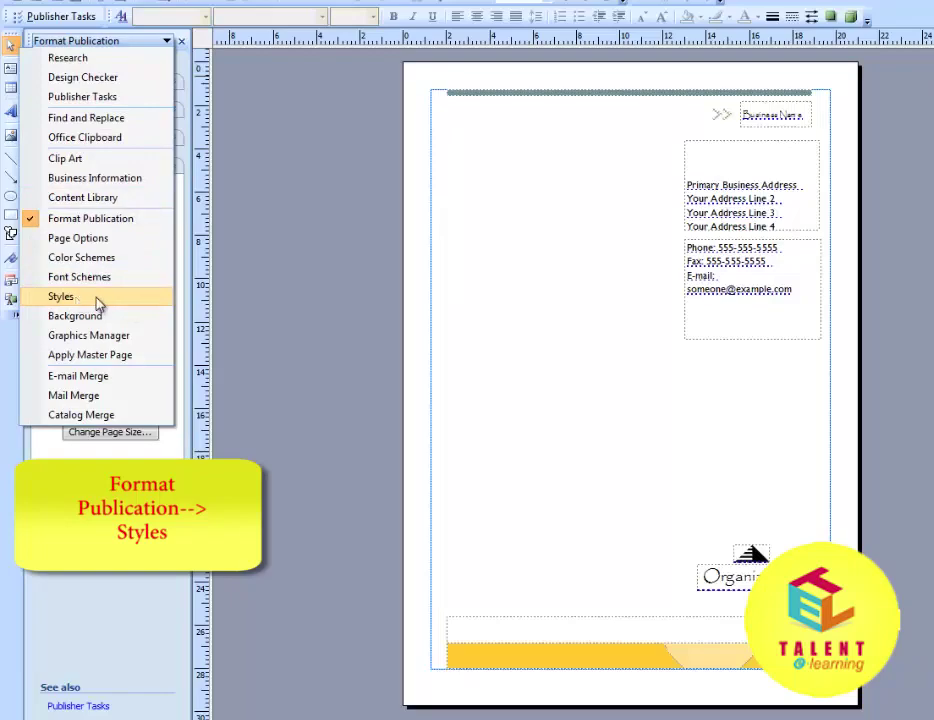
click(98, 297)
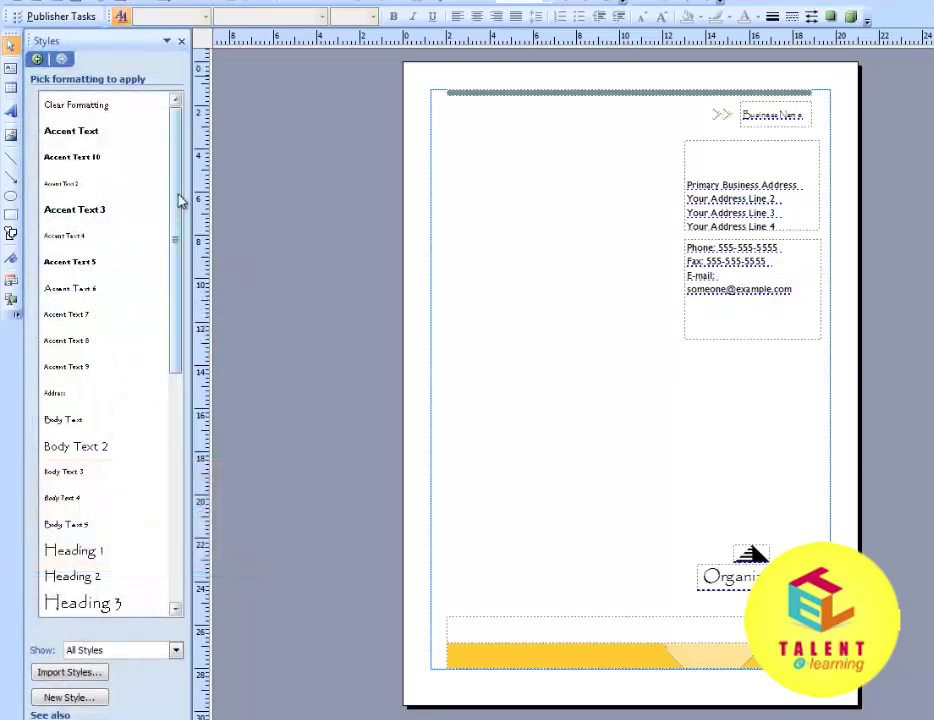
drag(180, 200, 176, 302)
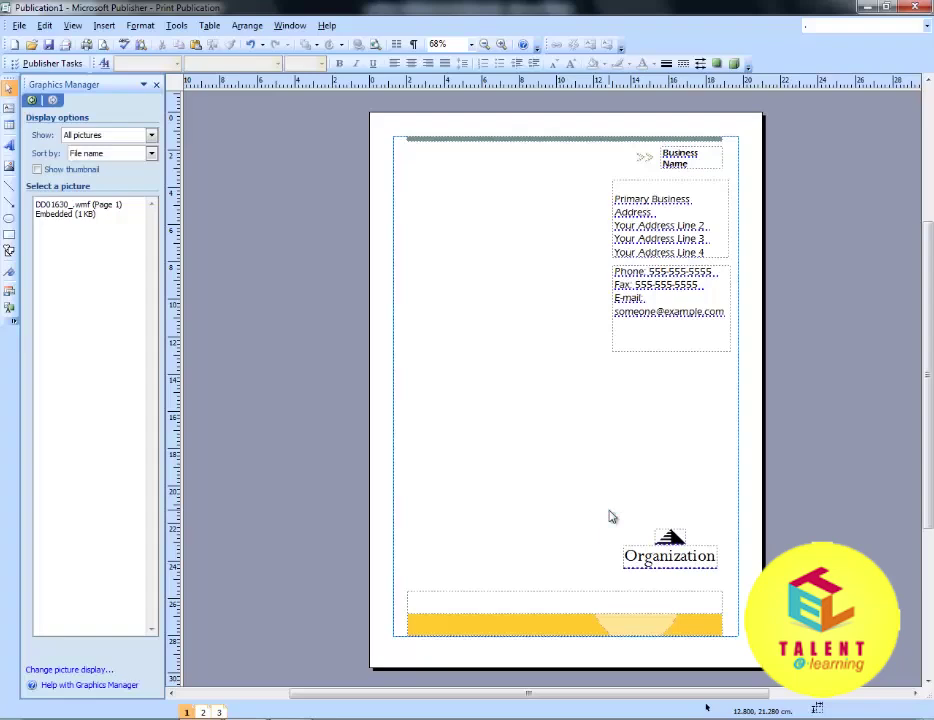
Set the spacing of all text in the page 2 text box to 5pt before paragraphs, 9.5pt after and 17.2pt between lines.
click(203, 711)
click(546, 411)
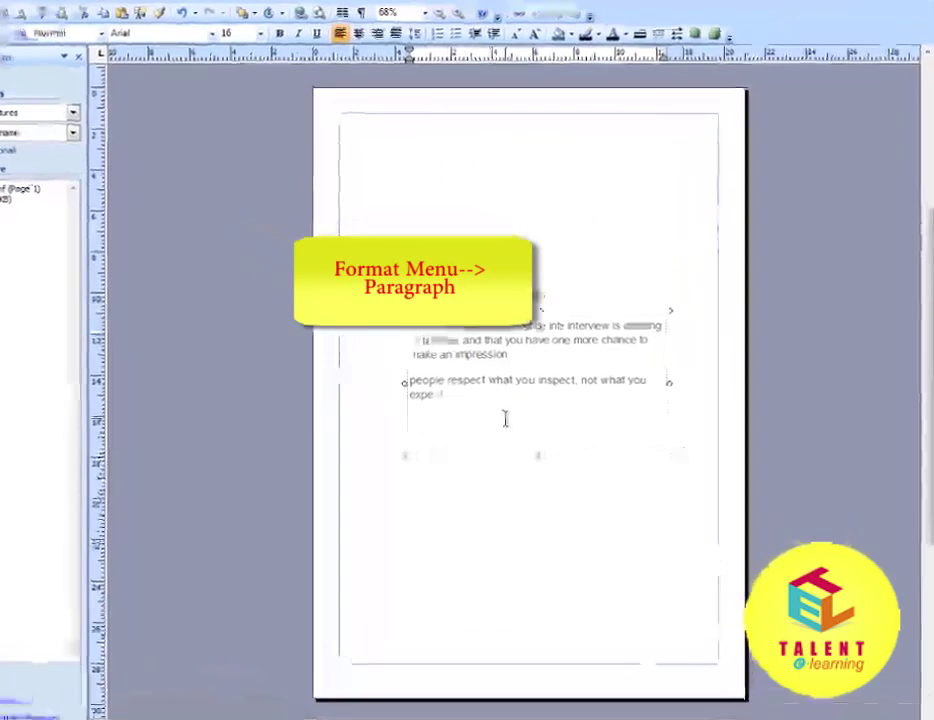
drag(469, 407, 411, 334)
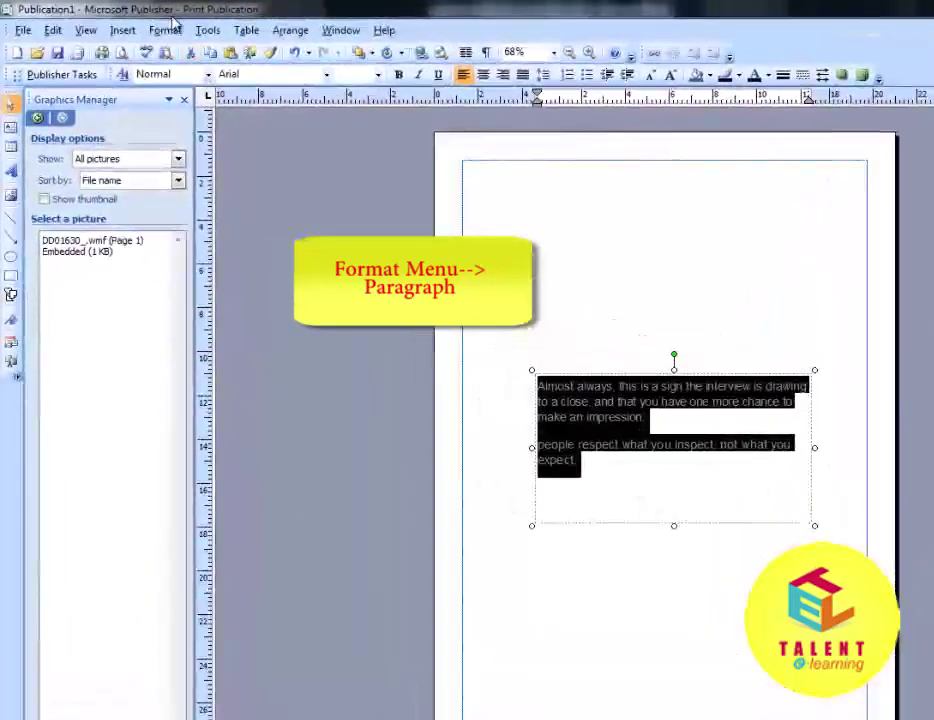
click(167, 31)
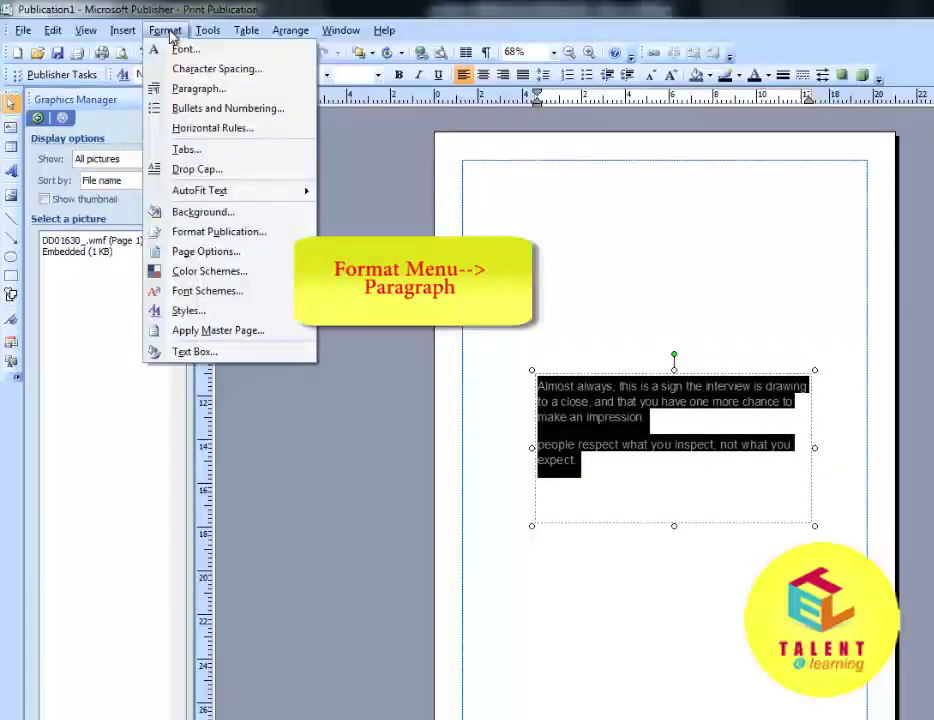
click(196, 88)
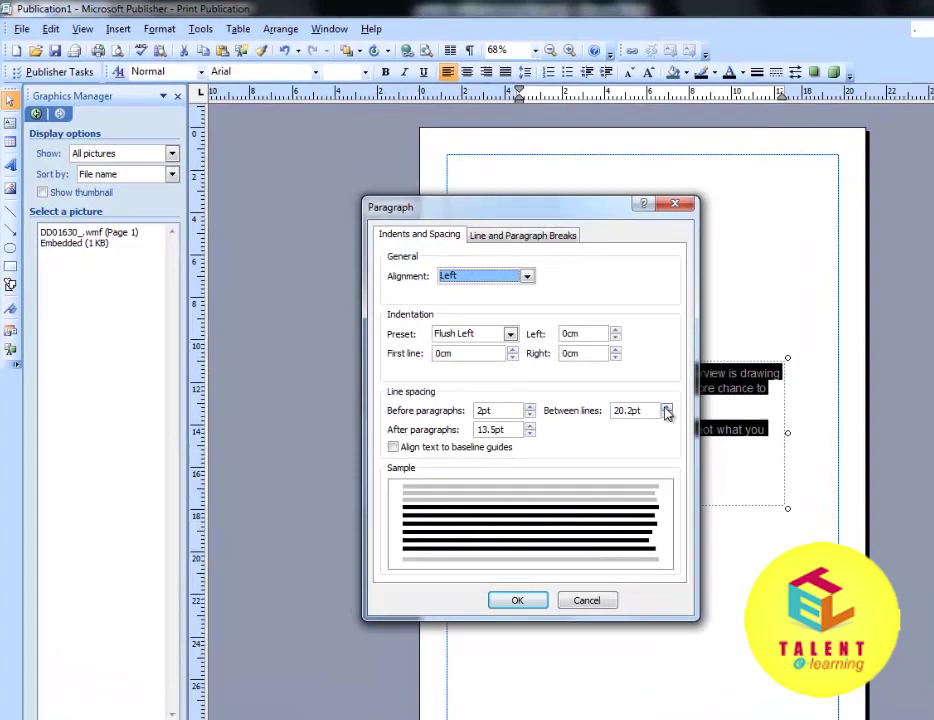
click(665, 407)
click(666, 414)
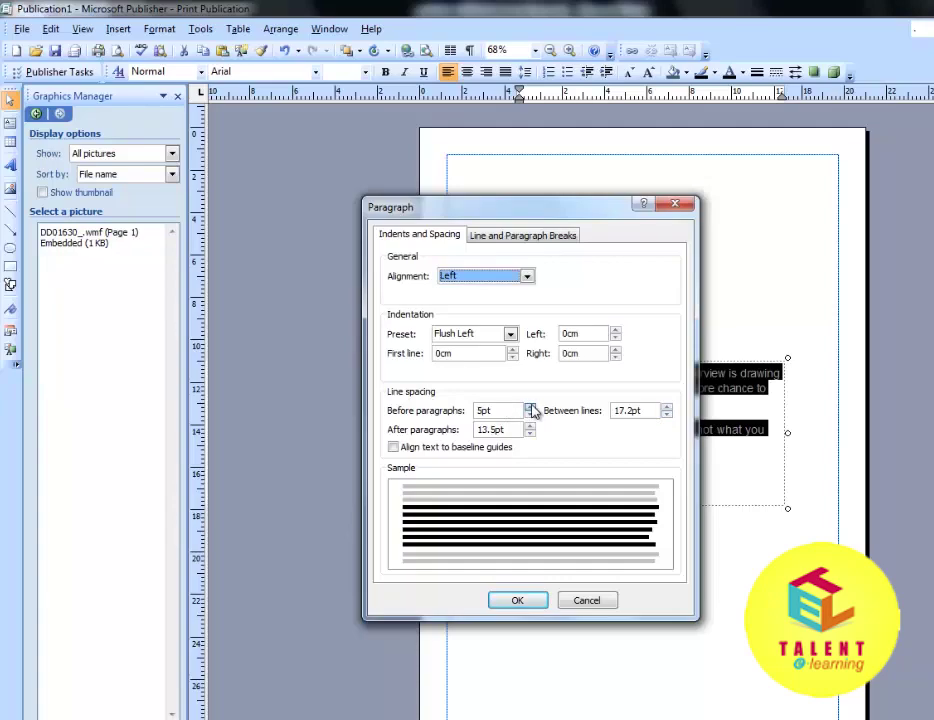
click(530, 434)
click(530, 434)
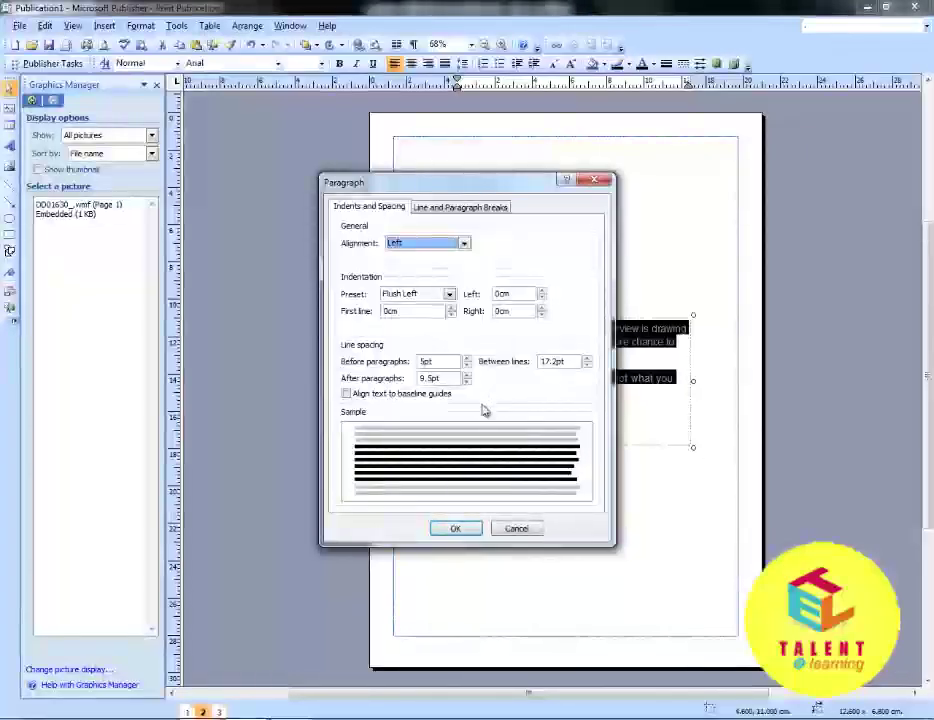
click(455, 529)
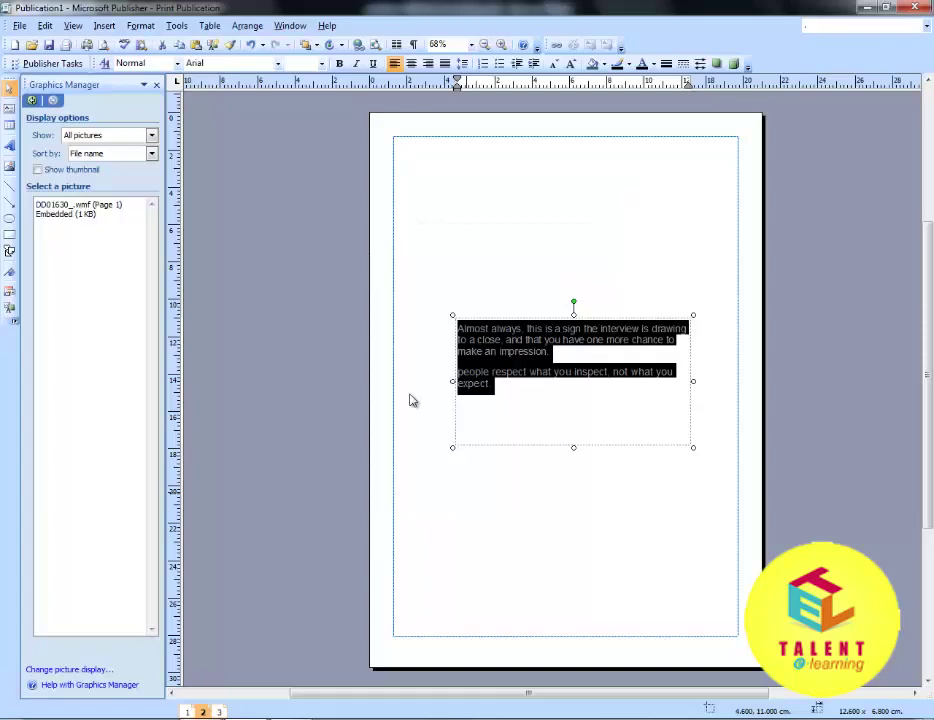
Insert a dollar sign symbol below the e-mail address in the contact text box on page 1.
click(186, 712)
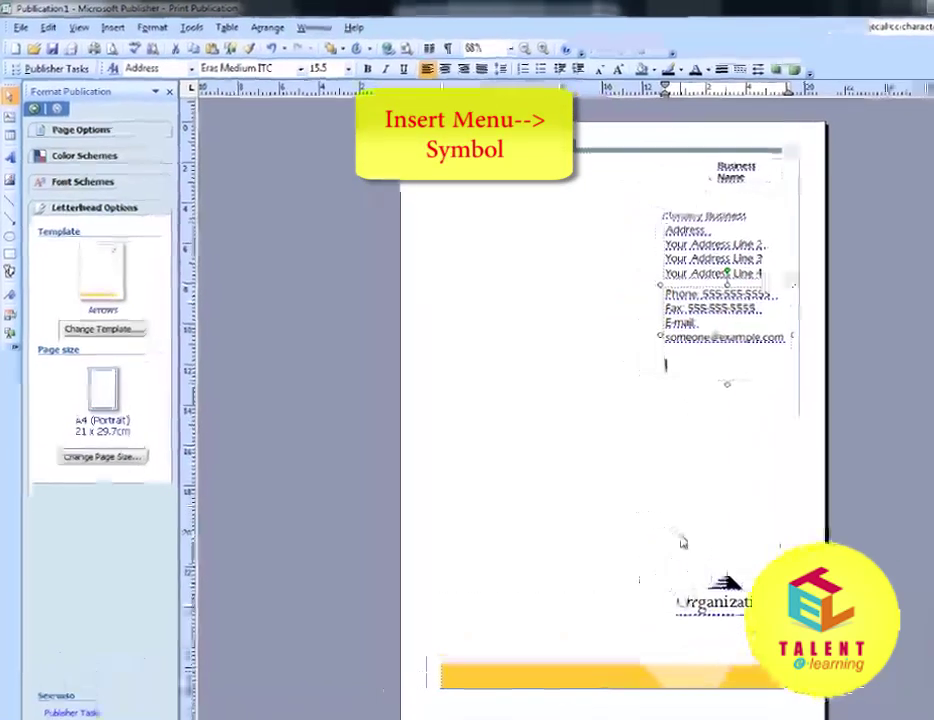
click(128, 31)
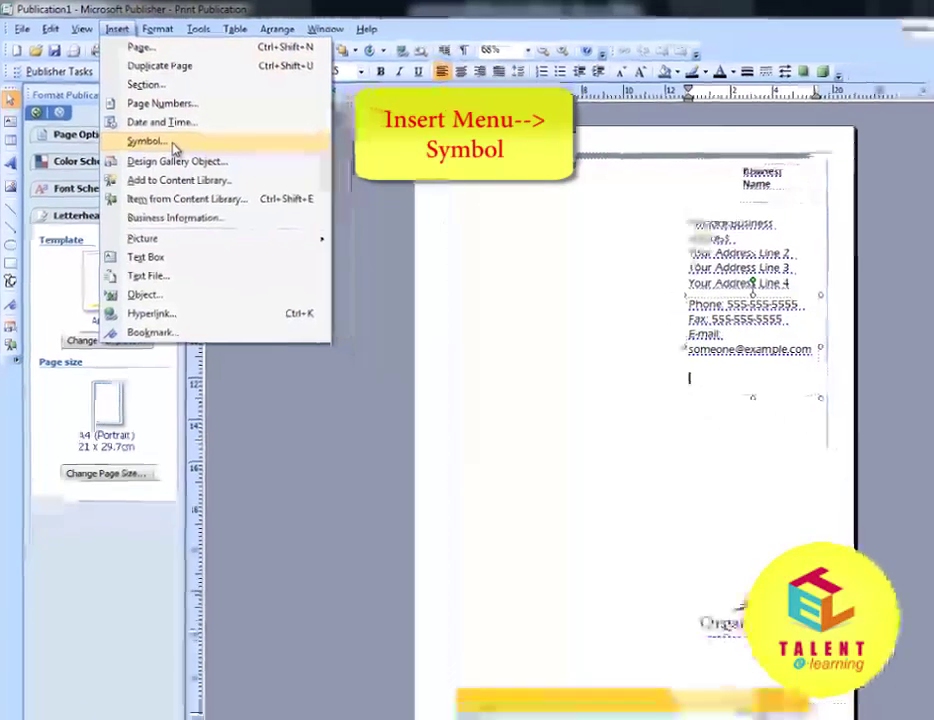
click(184, 152)
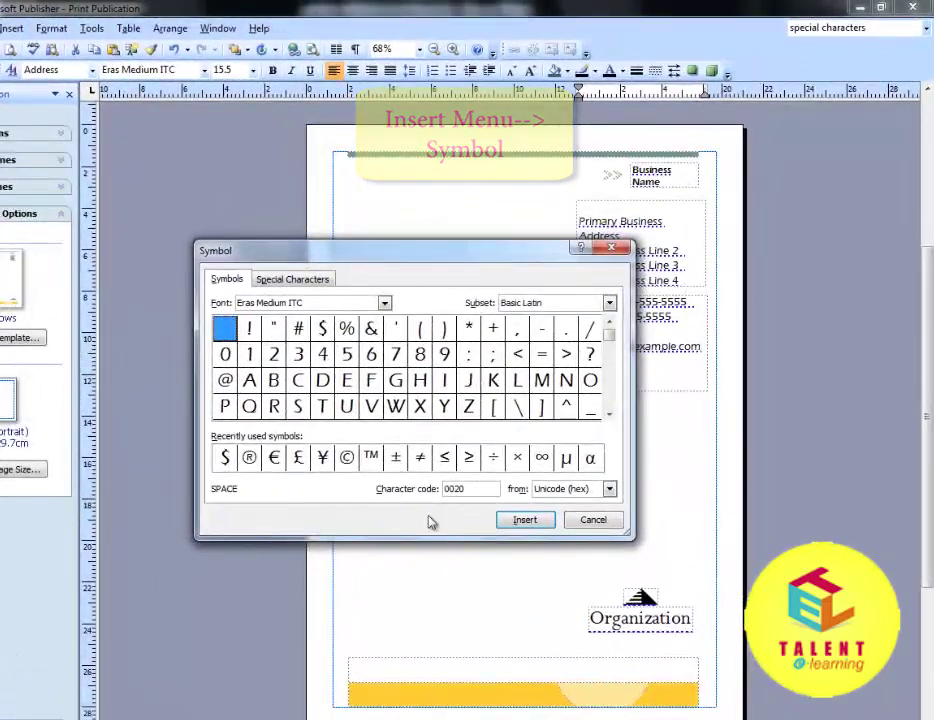
click(329, 333)
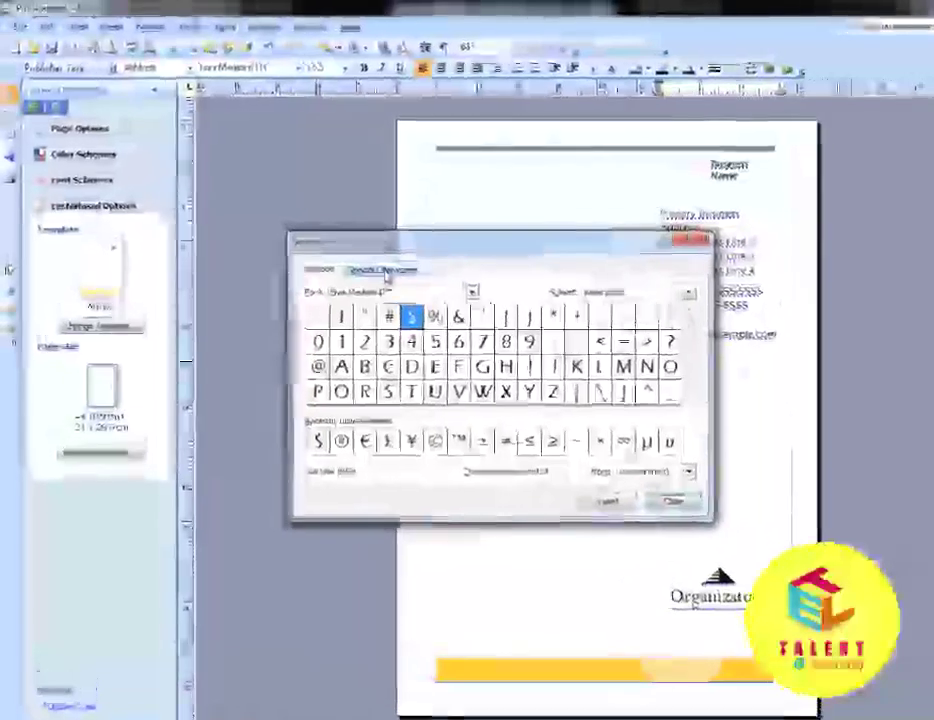
Insert the Copyright special character after the dollar sign and close the Symbol dialog.
click(392, 273)
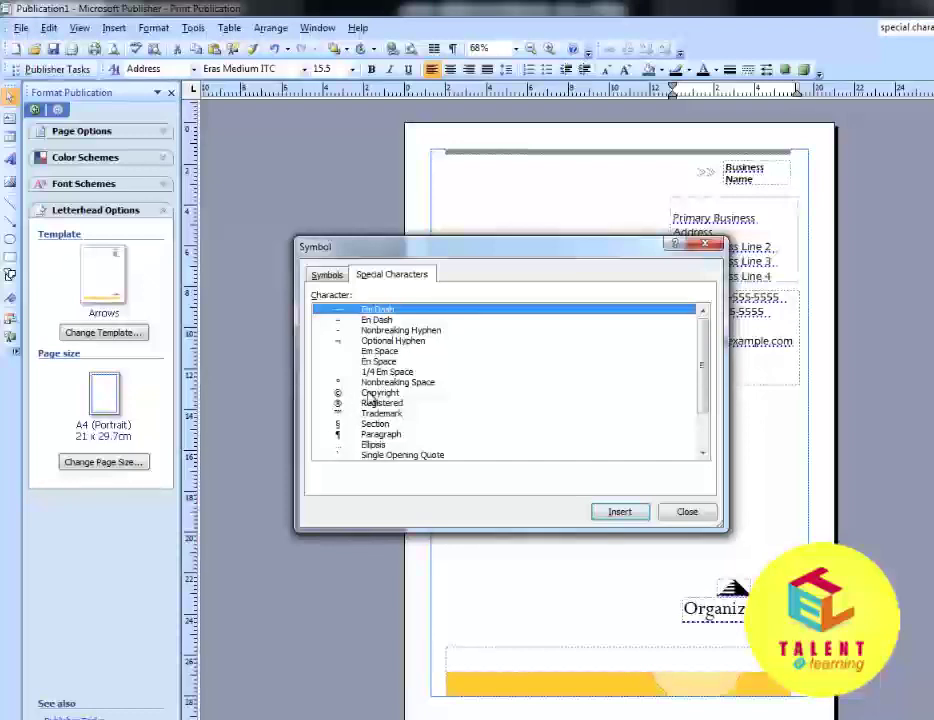
click(372, 395)
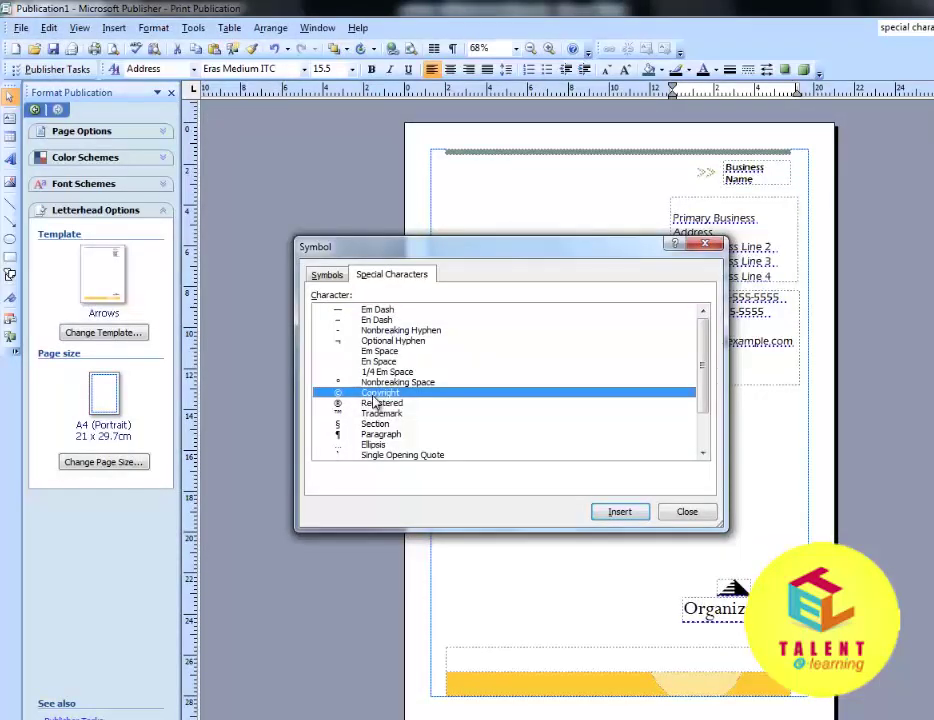
click(617, 514)
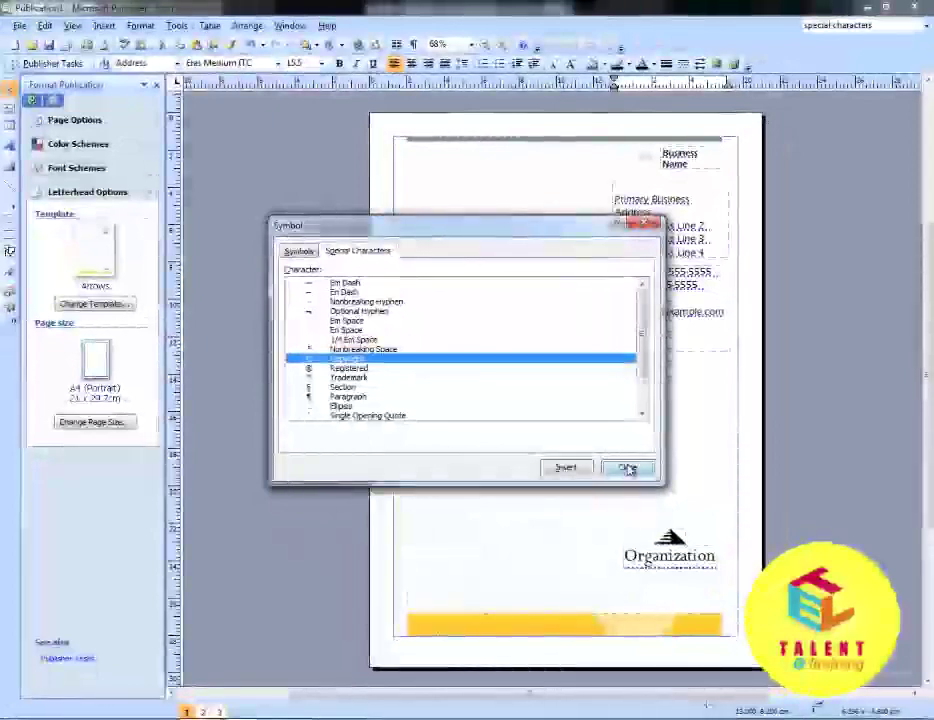
click(627, 468)
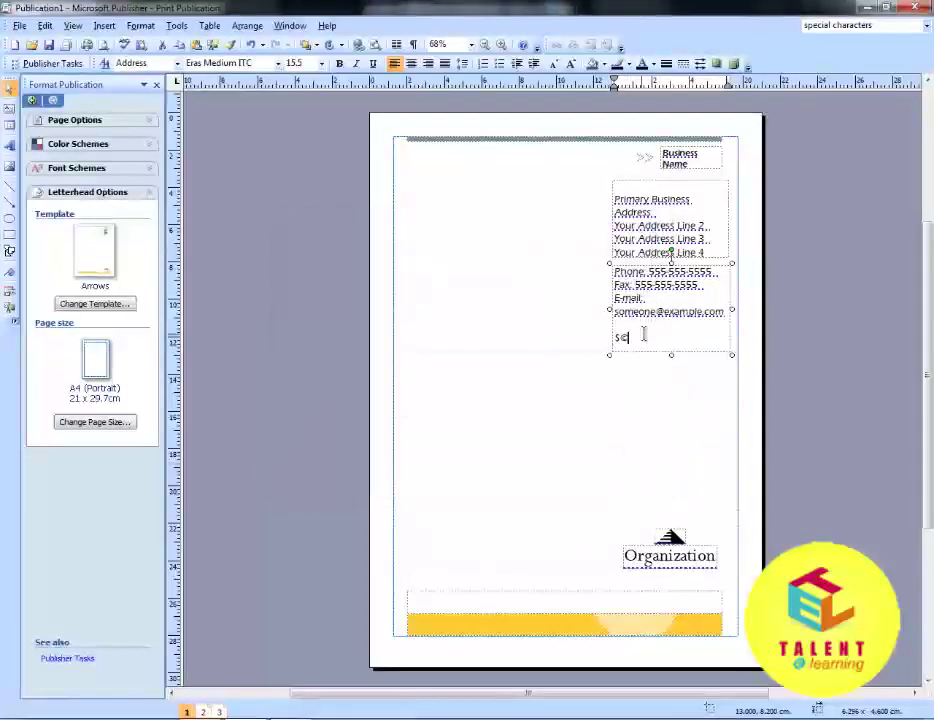